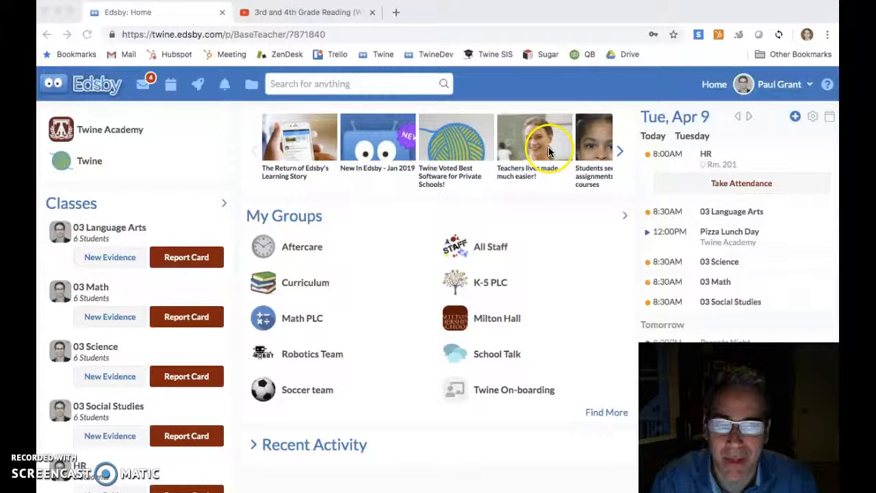
Open the 03 Language Arts class from the home page
scroll(710, 258, "down", 3)
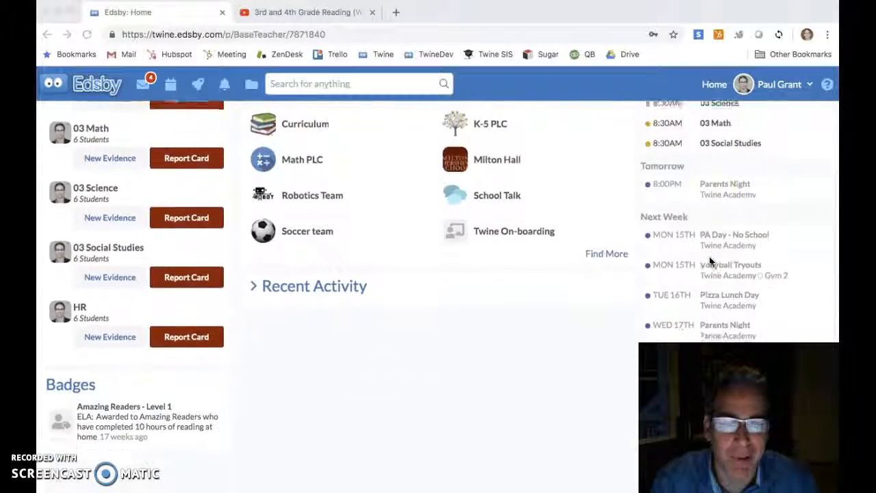
scroll(710, 258, "up", 3)
scroll(709, 257, "down", 3)
scroll(710, 256, "up", 4)
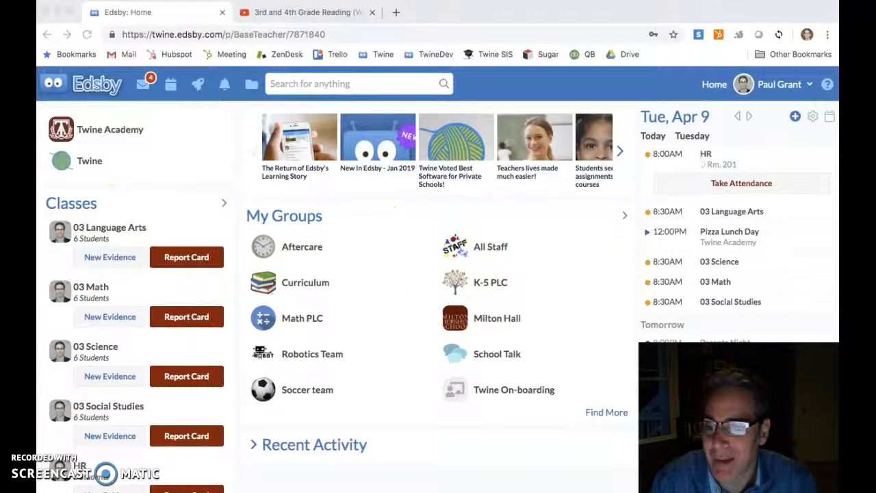
left_click(102, 233)
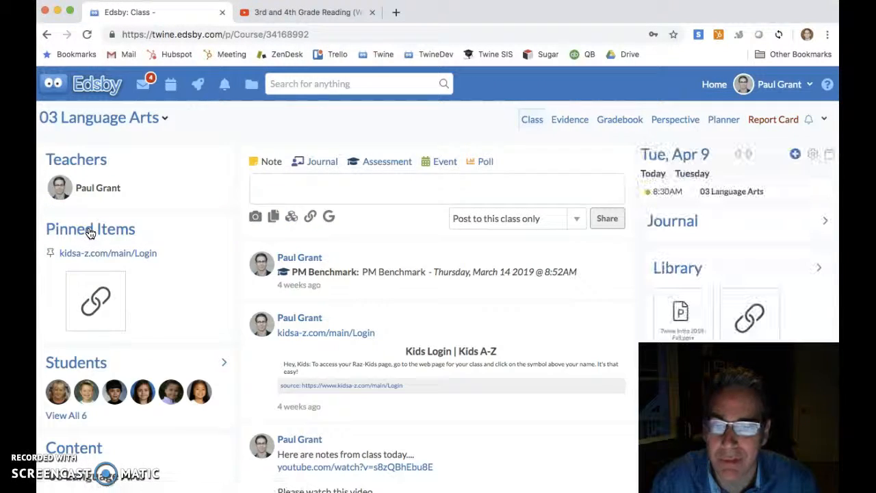
Post a class note reading "Here are note from today...." with the wetlands ecosystem image attached
scroll(429, 313, "down", 3)
scroll(430, 313, "up", 1)
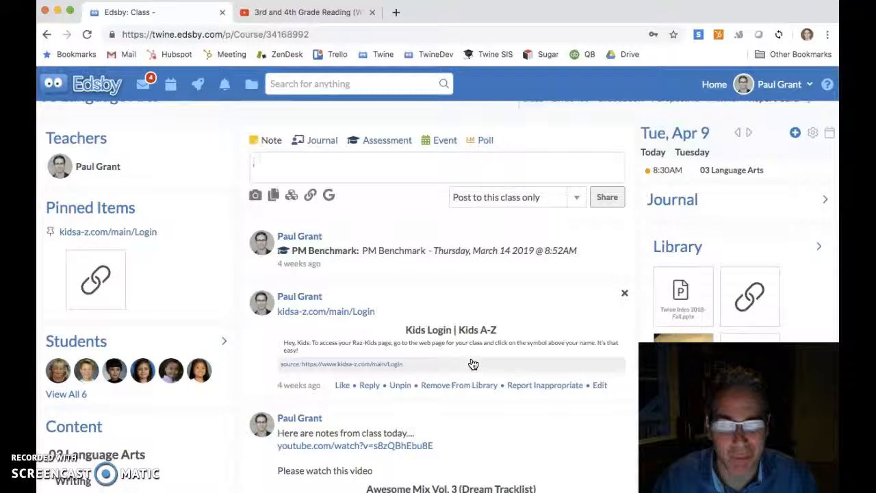
left_click(286, 161)
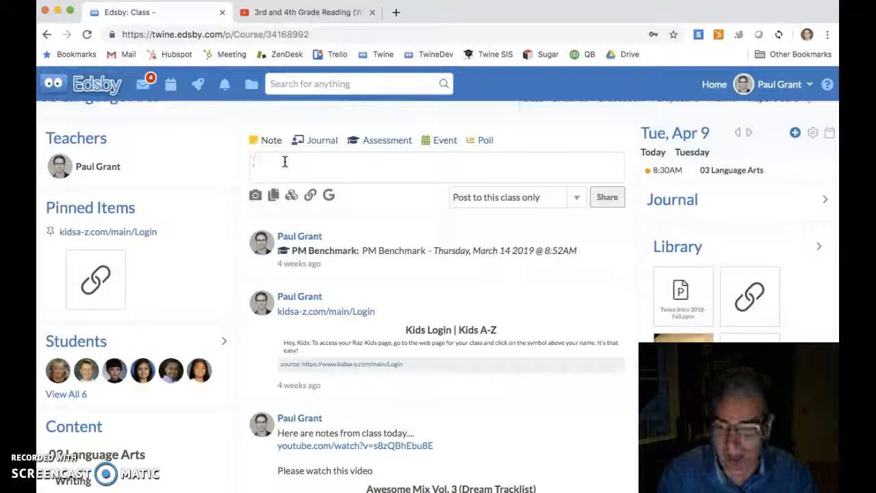
type("Here are note from today.....")
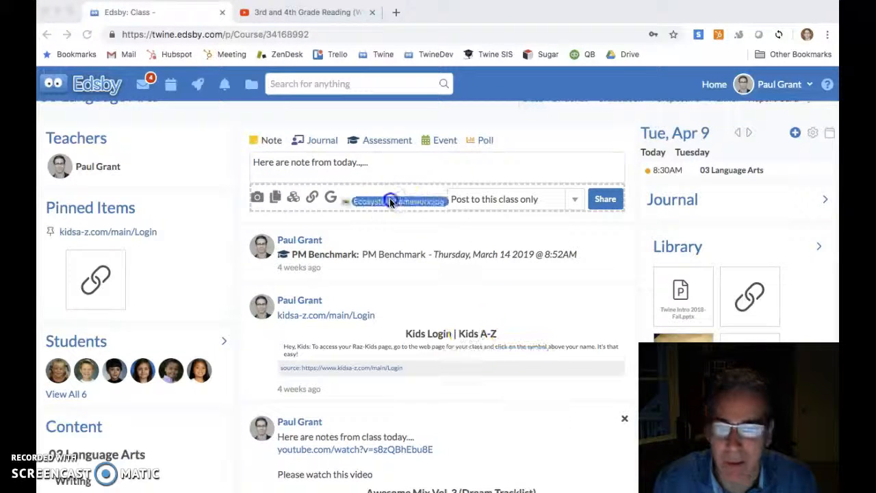
left_click_drag(390, 198, 383, 194)
left_click(608, 376)
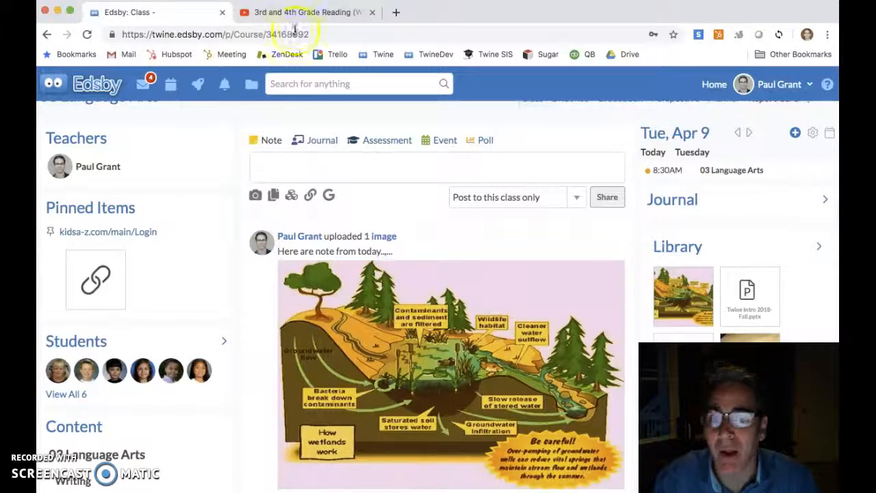
Copy the YouTube video's URL and paste it into a new class note
left_click(284, 10)
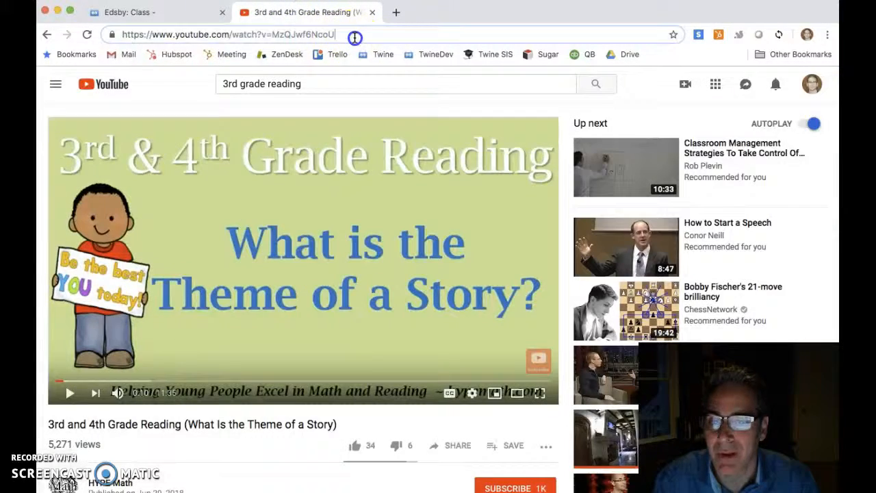
left_click(354, 35)
key("super+c")
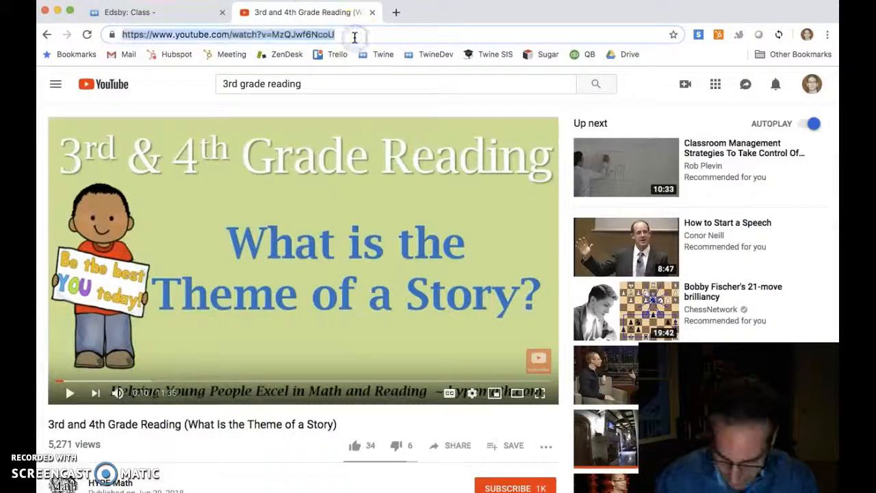
left_click(166, 16)
left_click(267, 159)
key("super+v")
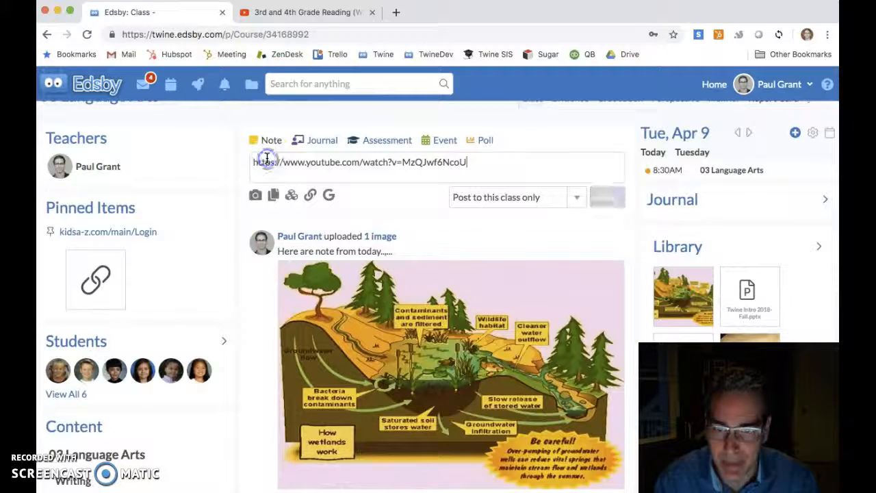
Add the line "Here's a great summary" below the link and share the note
key("Return")
type("He")
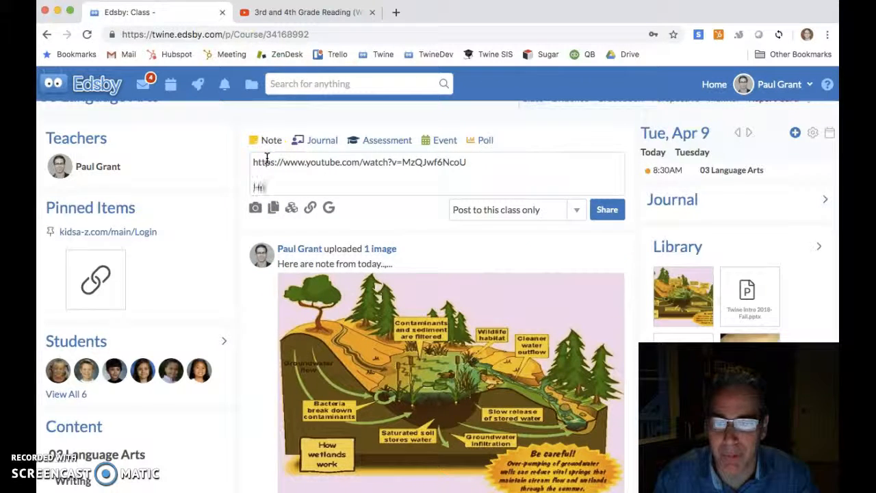
type("re's a great summary")
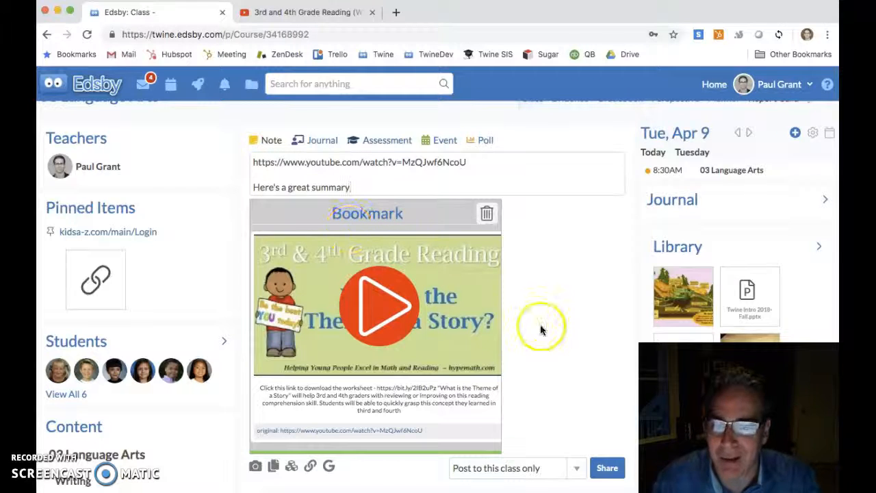
scroll(507, 342, "down", 2)
left_click(607, 385)
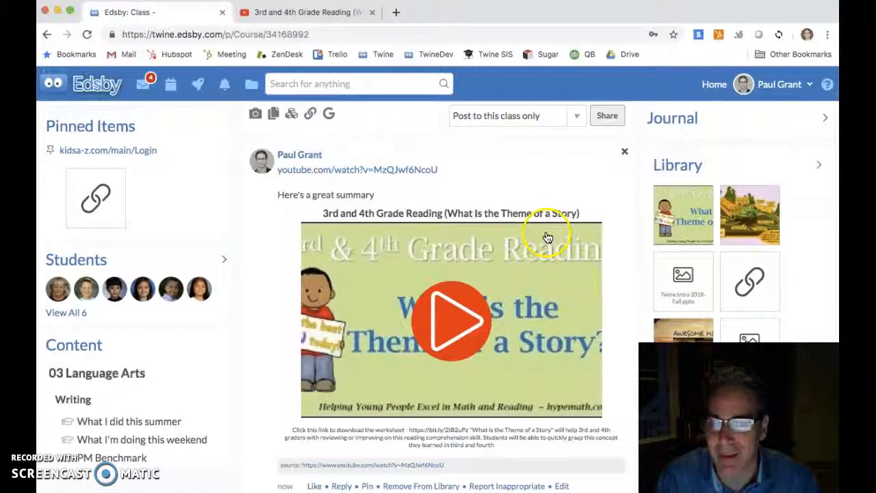
Scroll through the class stream to review the shared video post
scroll(546, 235, "up", 3)
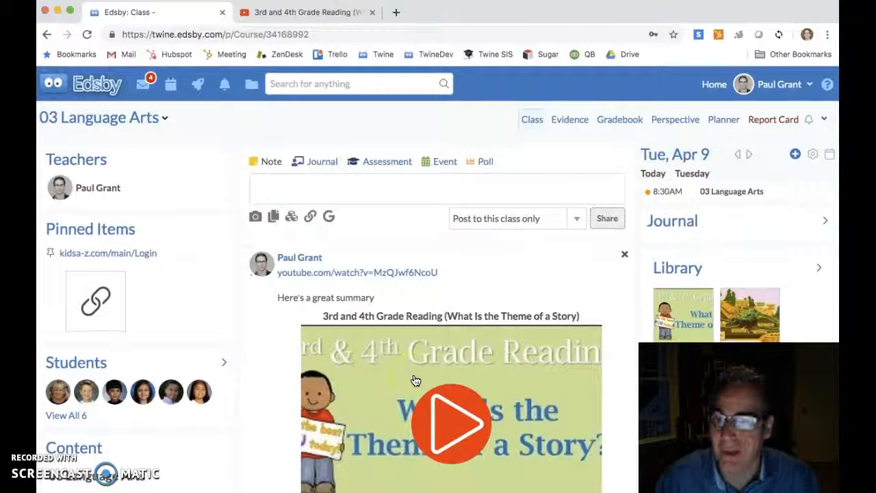
scroll(514, 430, "down", 6)
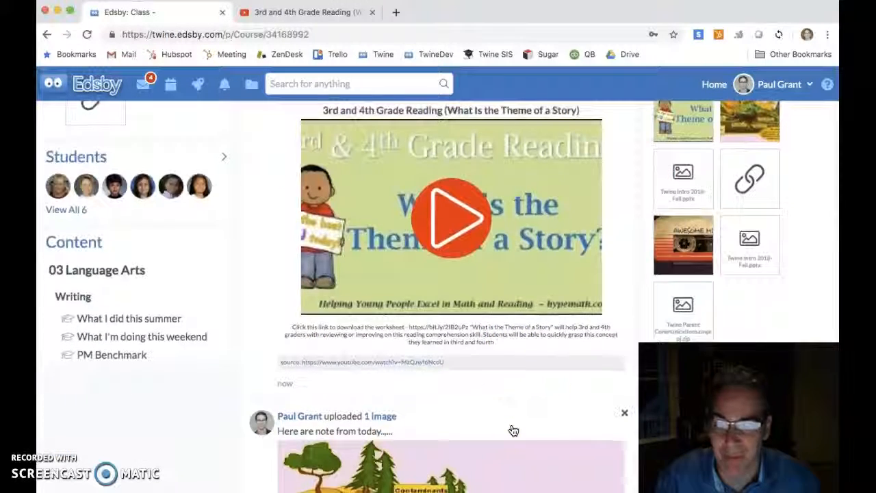
scroll(486, 288, "up", 6)
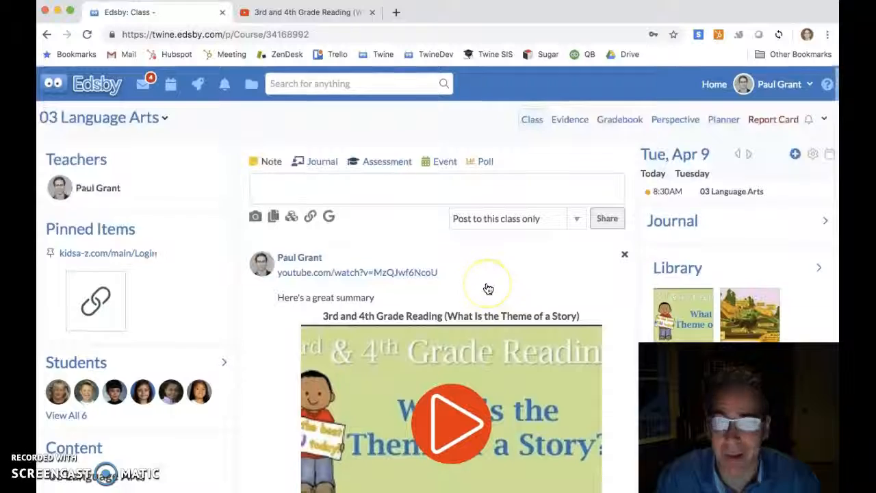
scroll(488, 289, "down", 2)
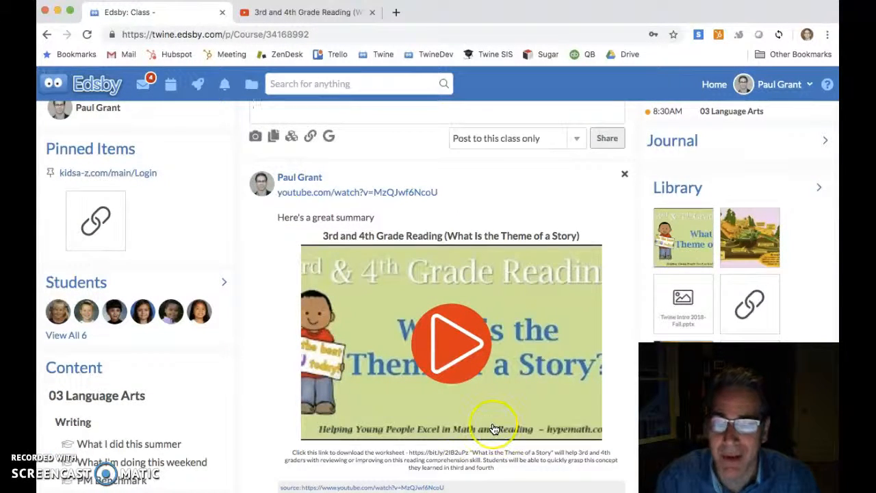
scroll(493, 428, "down", 2)
scroll(493, 429, "up", 1)
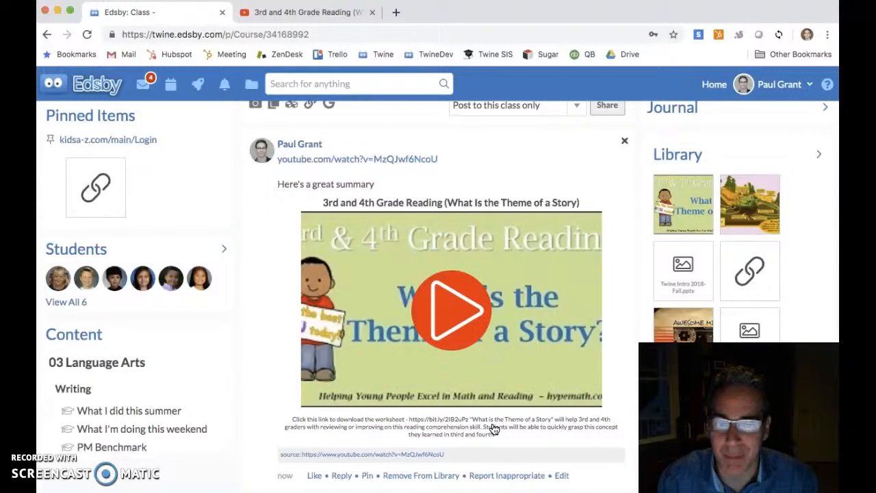
scroll(490, 294, "up", 3)
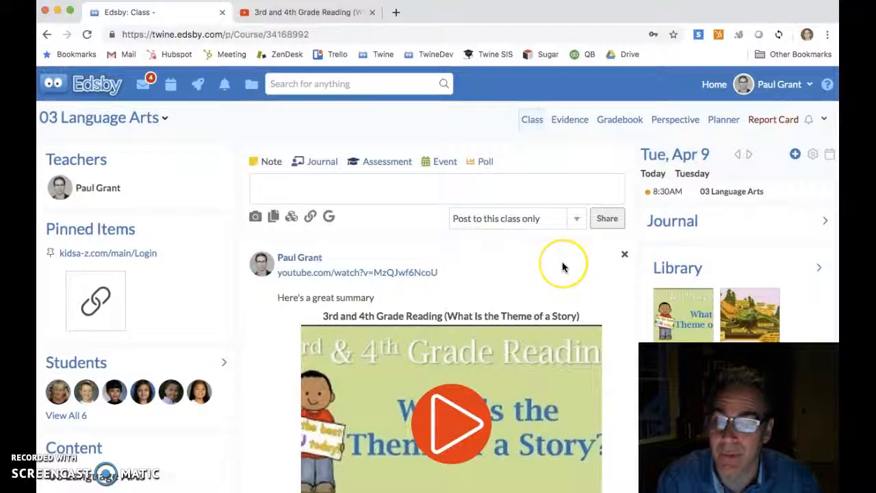
Preview the Poll and Event forms, then start a new Assessment named quiz
left_click(481, 161)
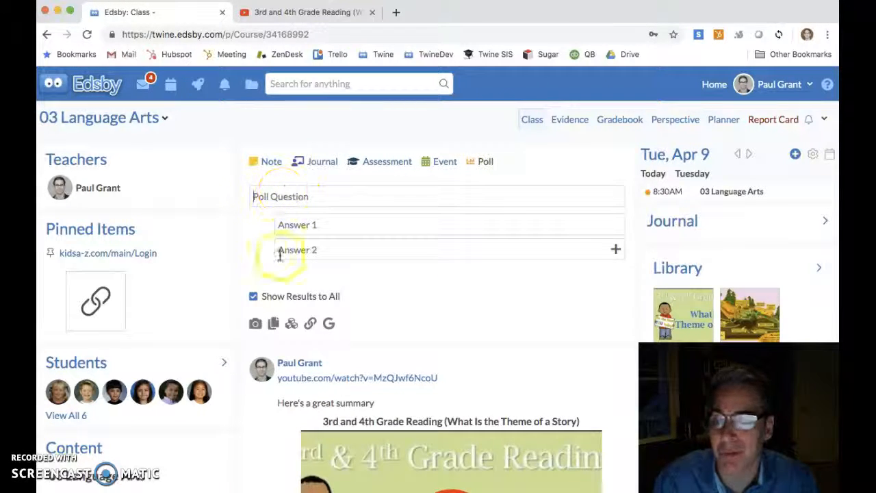
left_click(442, 161)
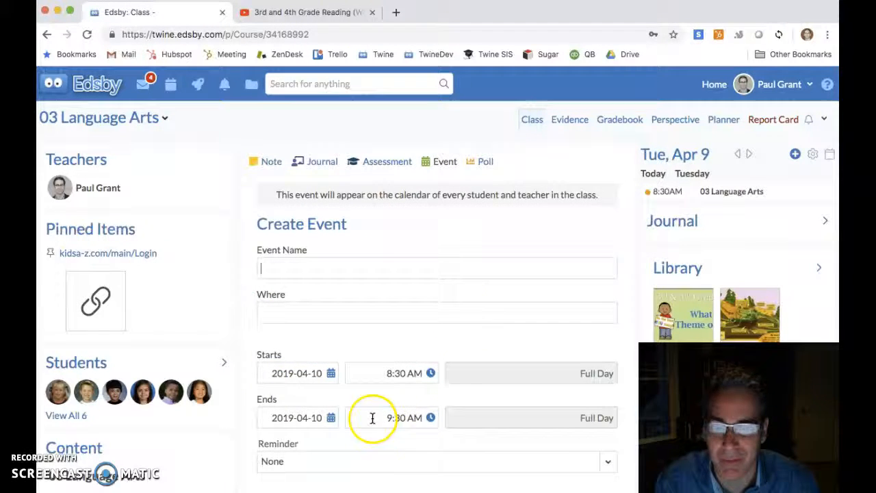
left_click(377, 162)
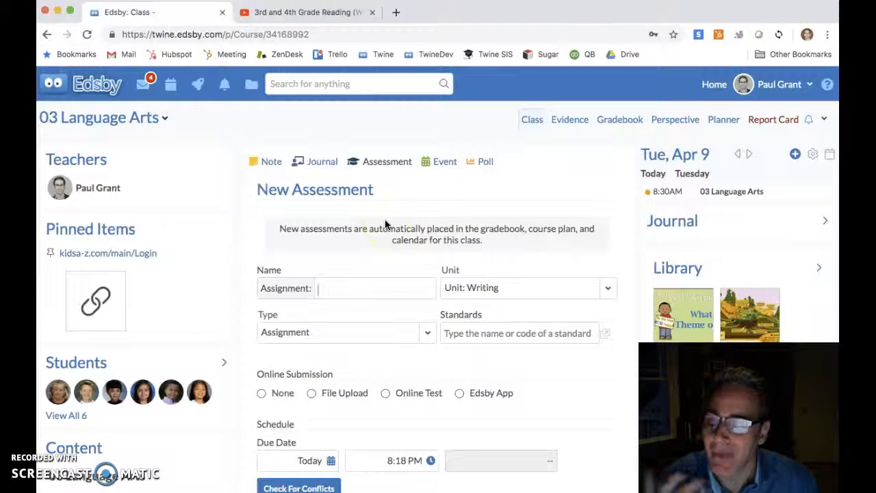
left_click(336, 288)
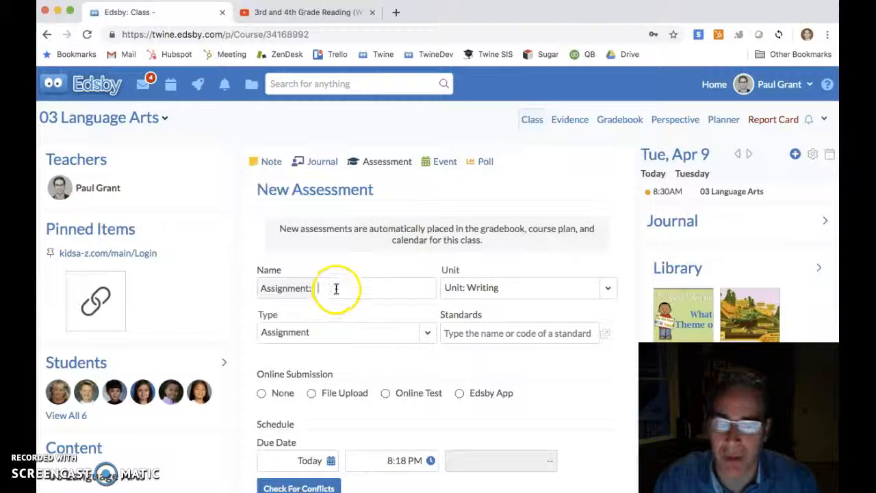
scroll(388, 332, "down", 2)
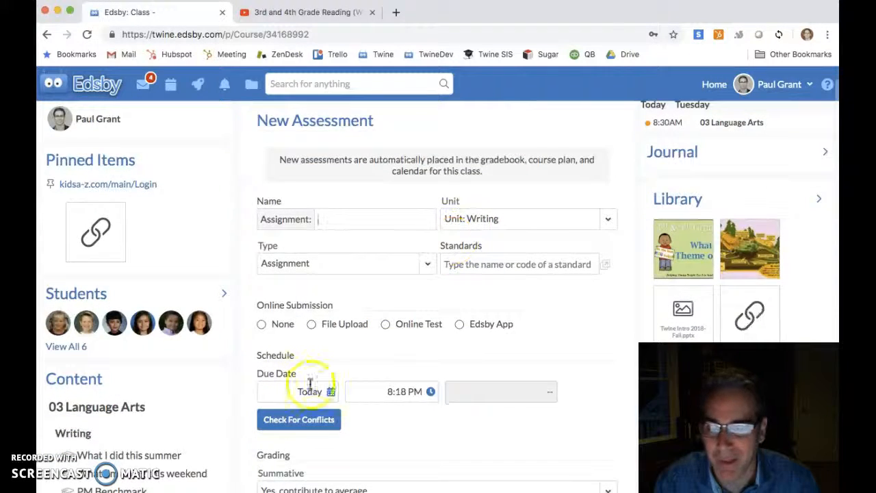
scroll(475, 288, "up", 2)
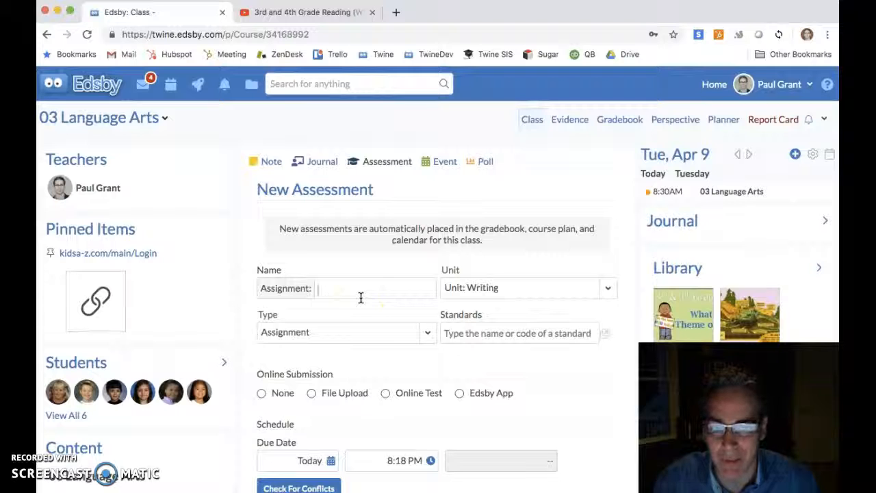
left_click(361, 295)
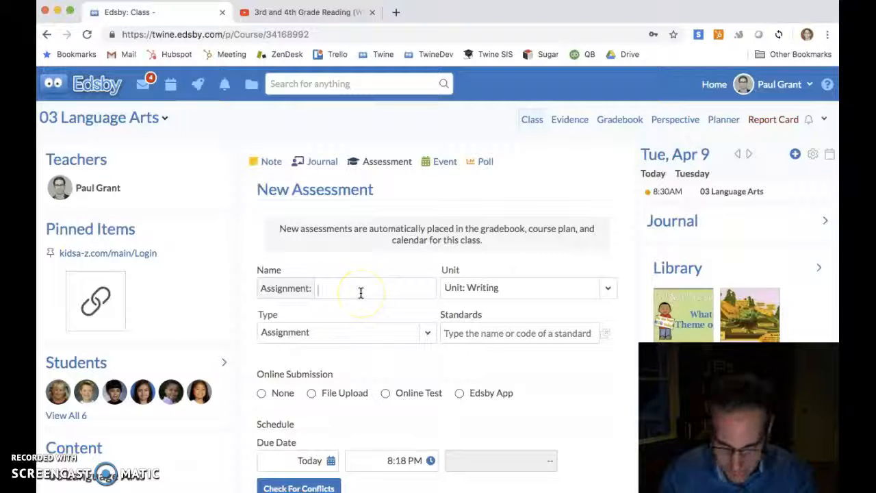
Set the assessment type to Quiz
left_click(372, 336)
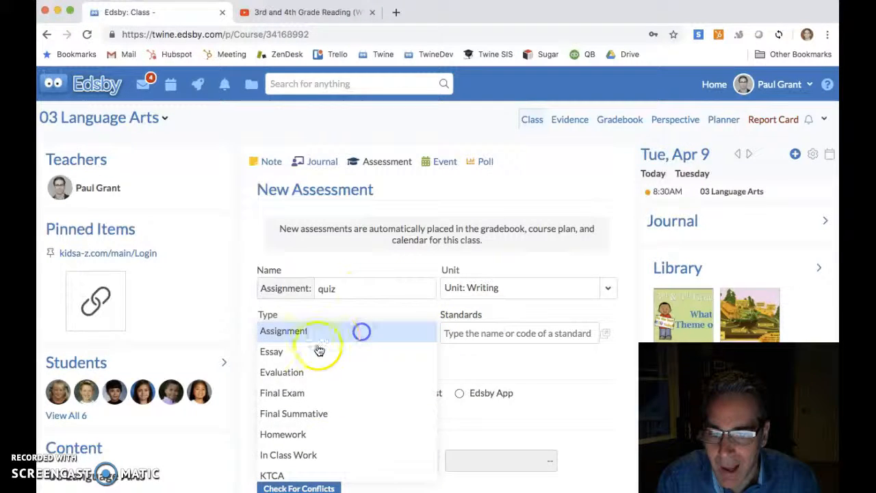
scroll(320, 425, "down", 3)
scroll(296, 412, "down", 3)
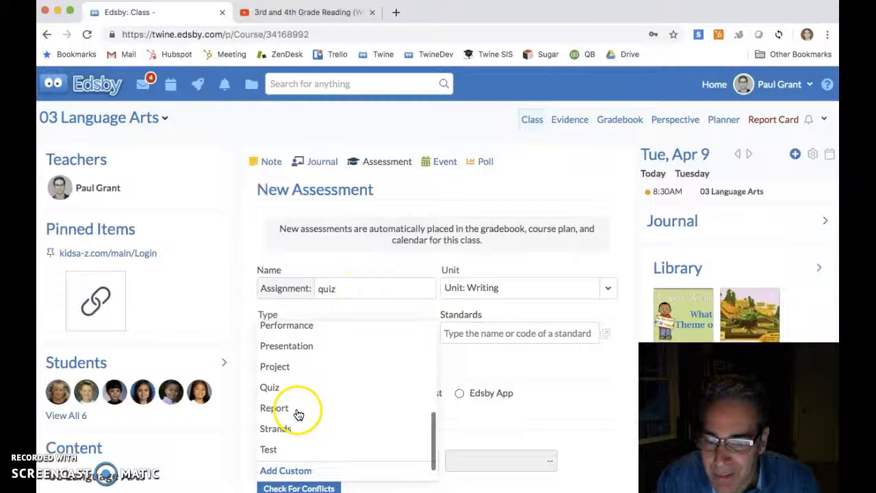
left_click(270, 388)
Set the test date to 2019-04-11
scroll(383, 390, "down", 3)
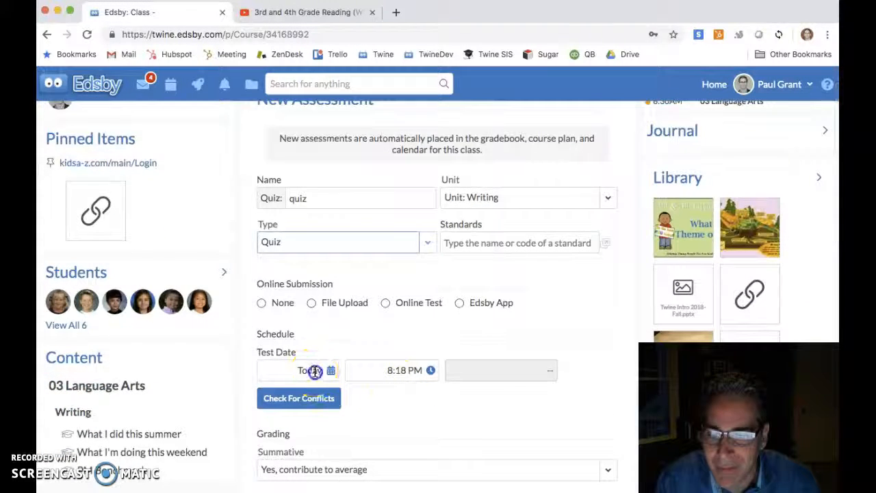
left_click(331, 371)
left_click(413, 215)
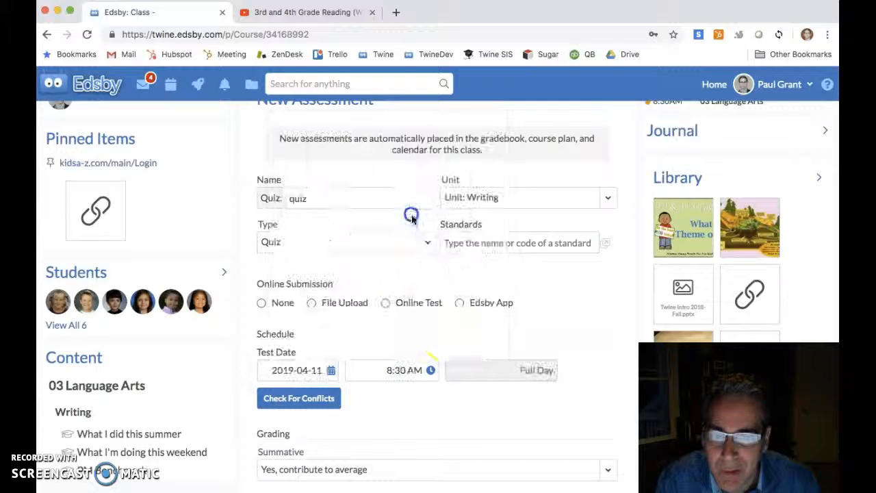
Grade the quiz out of 10
scroll(459, 425, "down", 5)
left_click(382, 382)
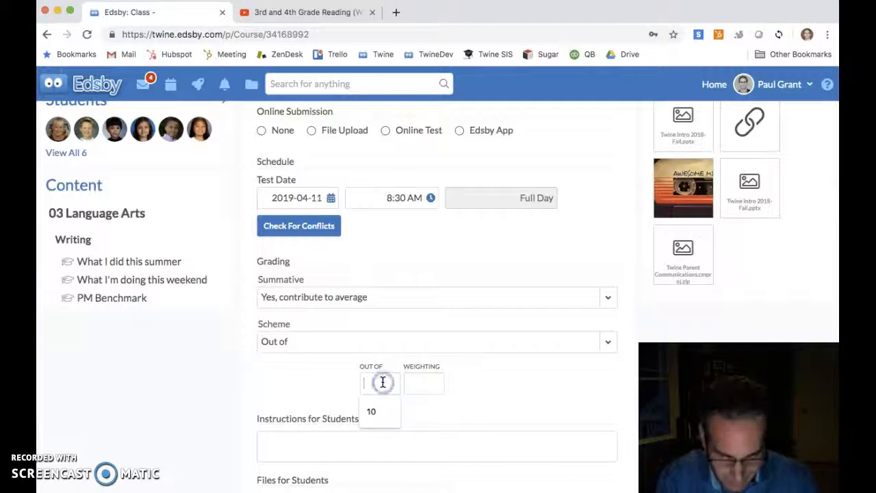
type("10")
left_click(519, 396)
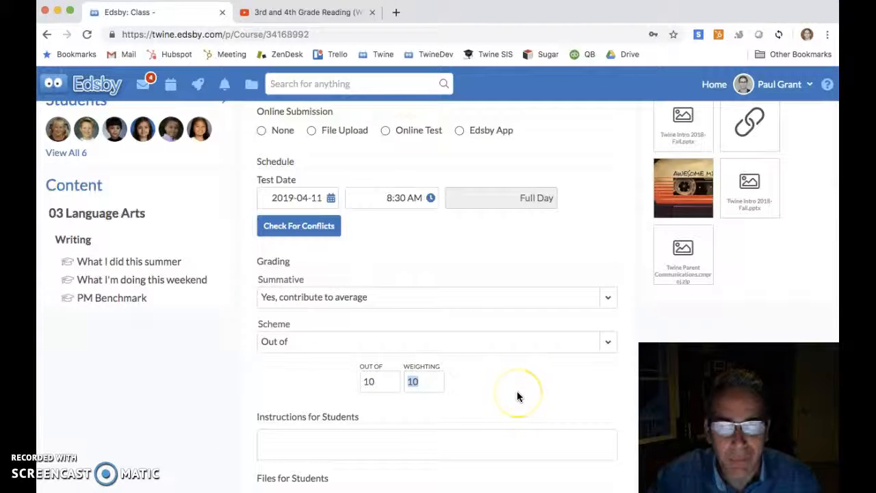
Save the assessment and open its entry in the class calendar
scroll(518, 394, "down", 4)
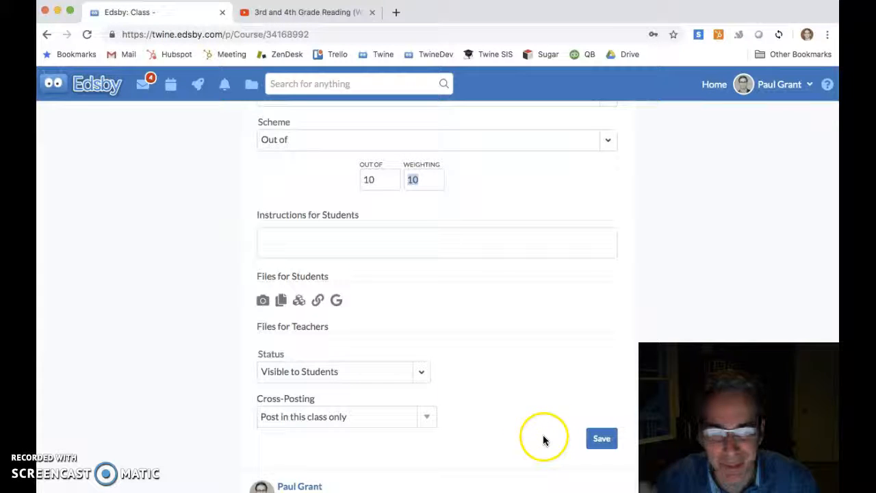
left_click(597, 441)
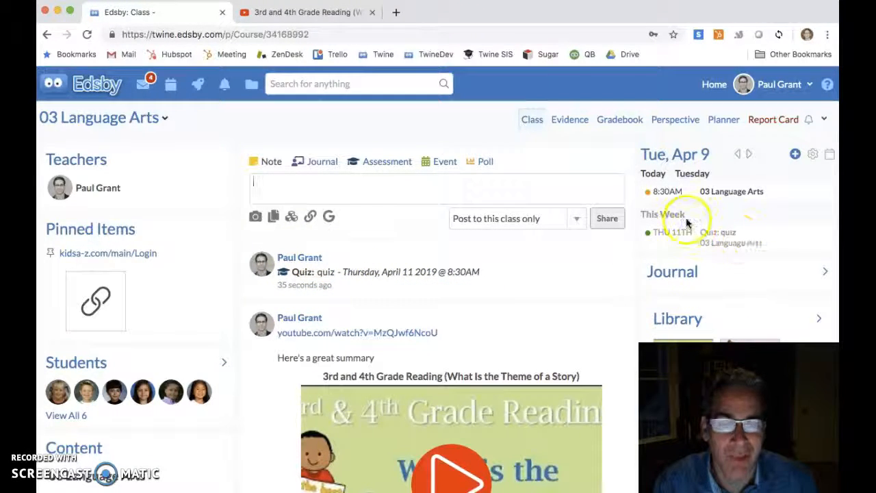
left_click(729, 243)
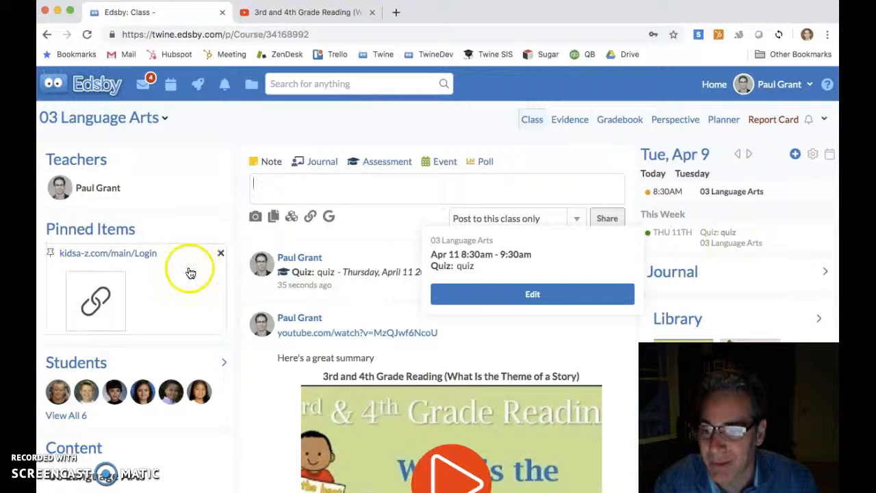
Open the class gradebook
scroll(189, 270, "down", 3)
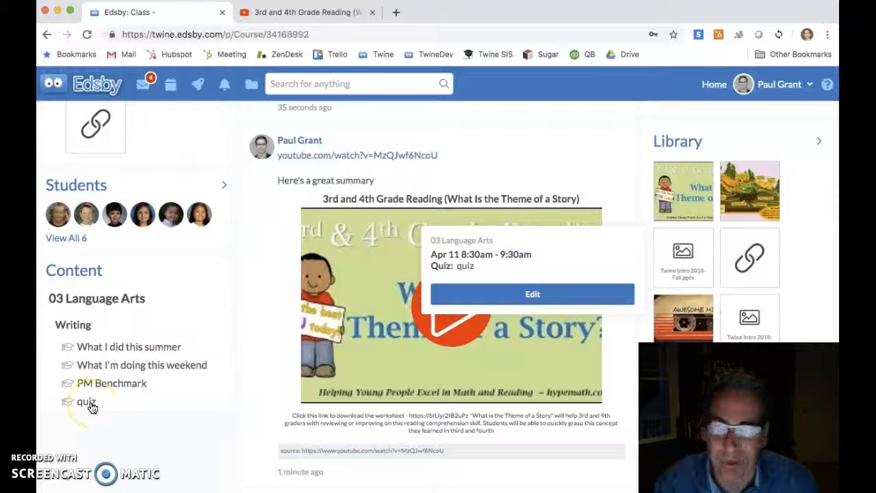
scroll(374, 332, "up", 3)
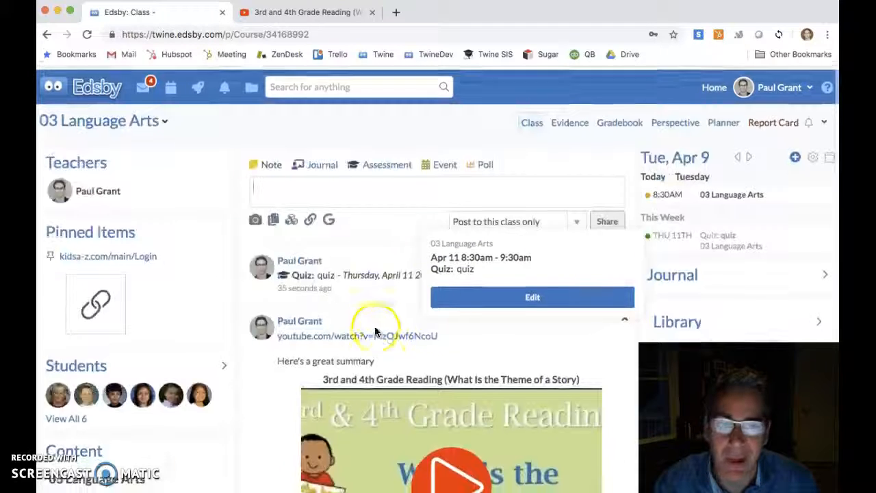
left_click(610, 122)
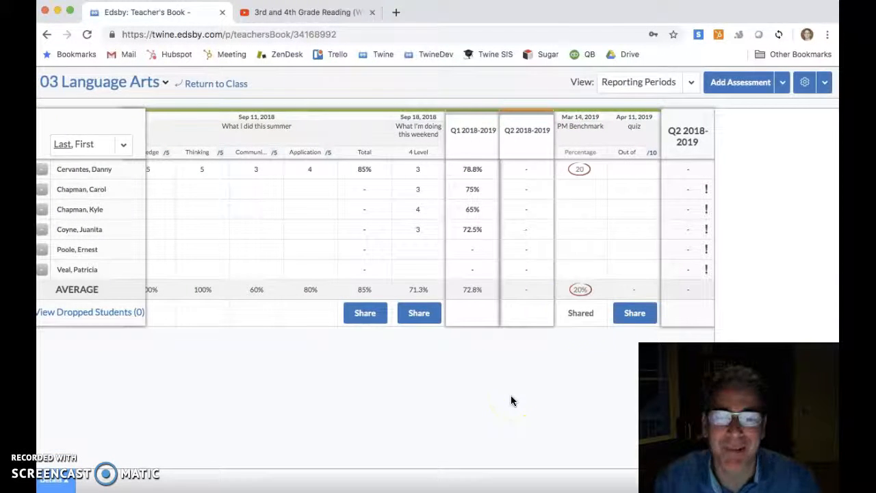
Enter a quiz mark of 10 for the first student and fill it down to all students
left_click(627, 169)
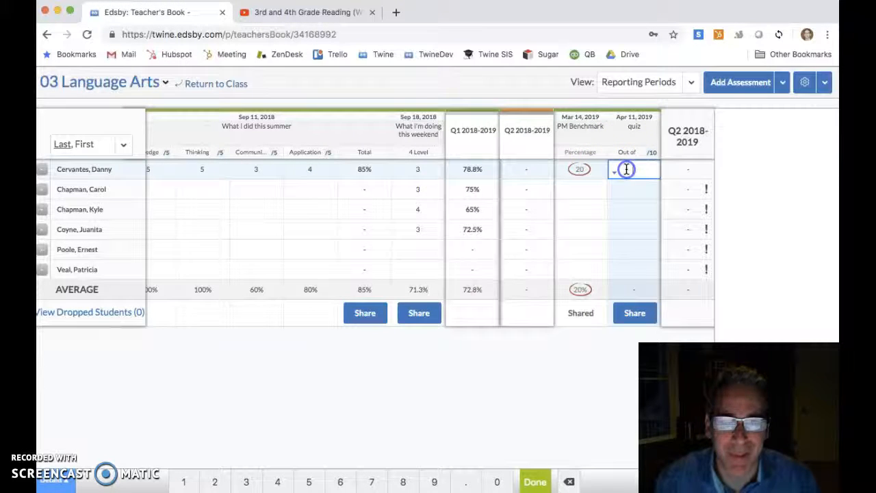
key("Return")
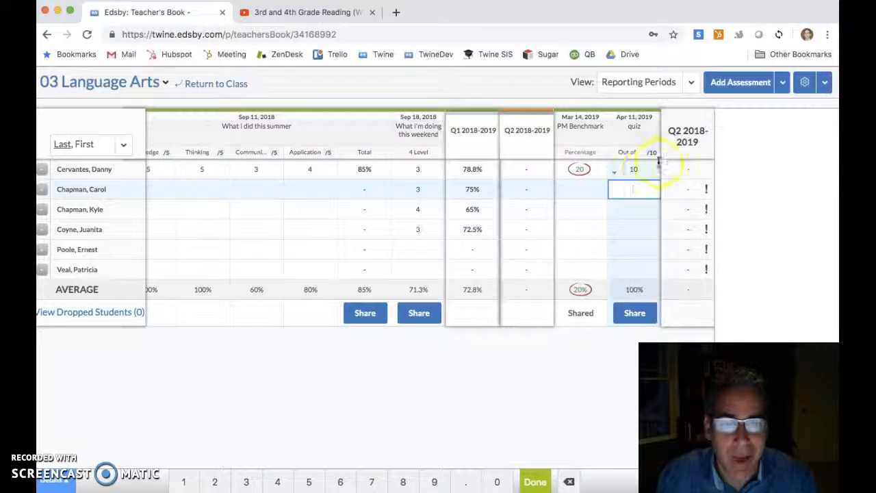
left_click(645, 169)
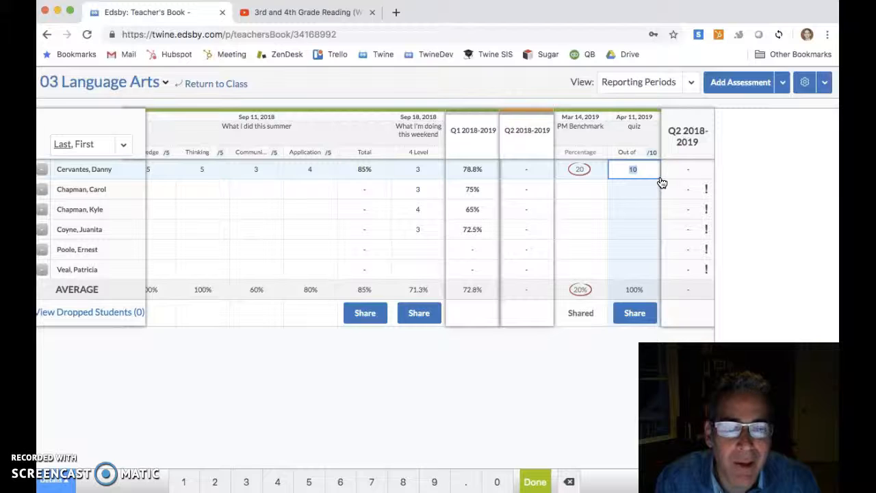
left_click_drag(649, 272, 649, 272)
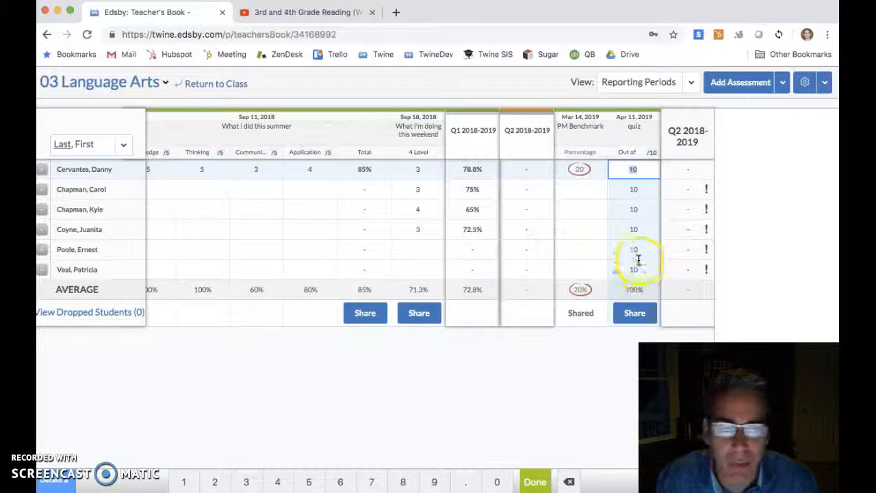
Change the fifth student's quiz mark to 8
left_click(636, 251)
type("8")
key("Return")
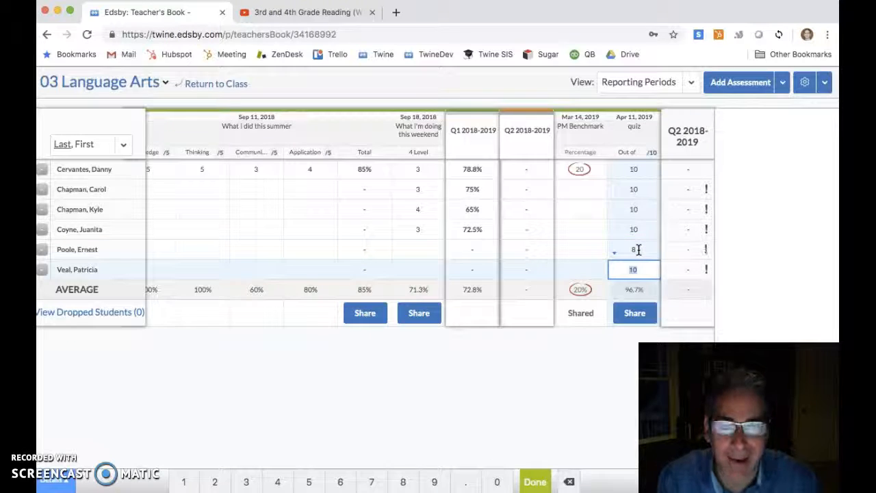
Share the quiz grades and comments with the students
scroll(509, 246, "right", 5)
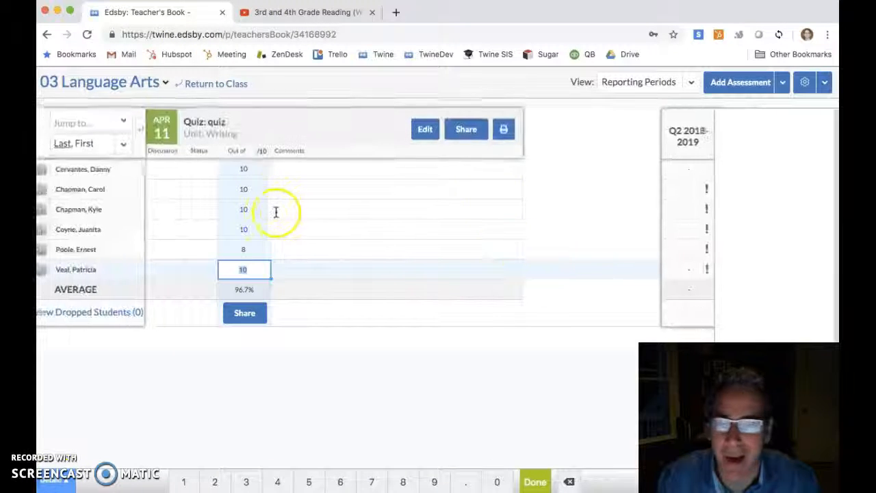
left_click(313, 187)
left_click(288, 274)
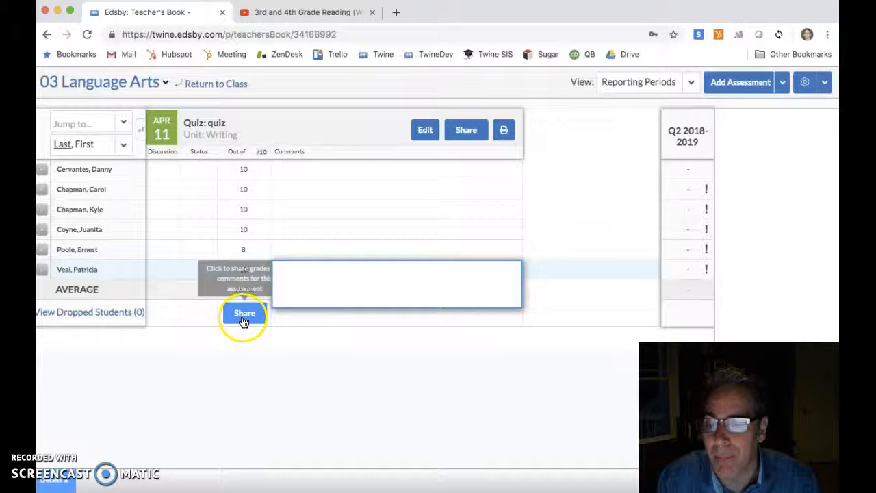
left_click(313, 339)
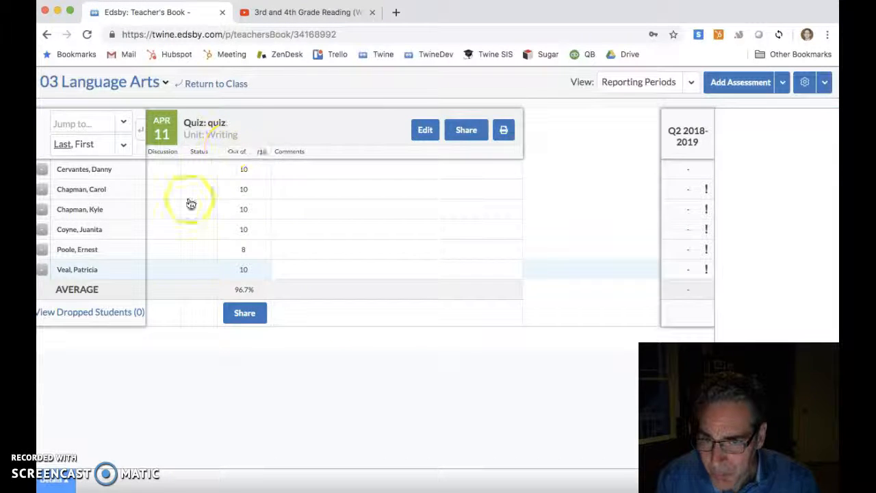
left_click(233, 140)
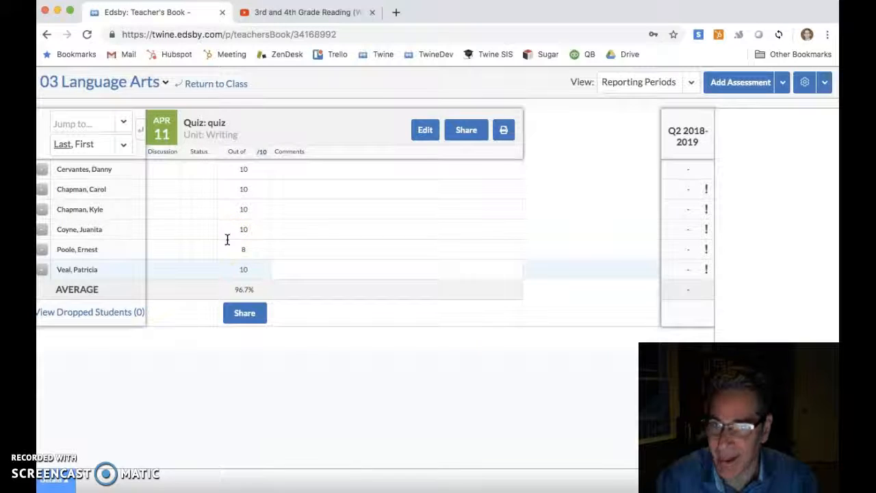
left_click(246, 322)
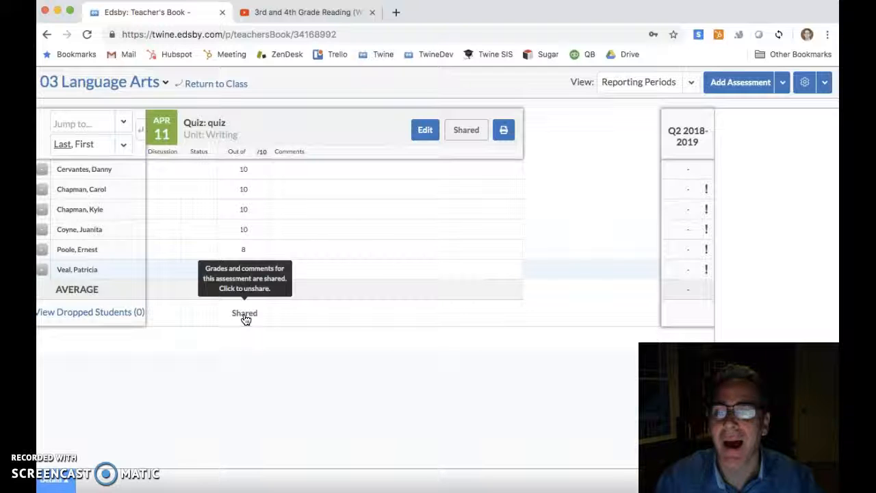
Go to the home page, open attendance for the HR homeroom, and mark all students present
left_click(209, 84)
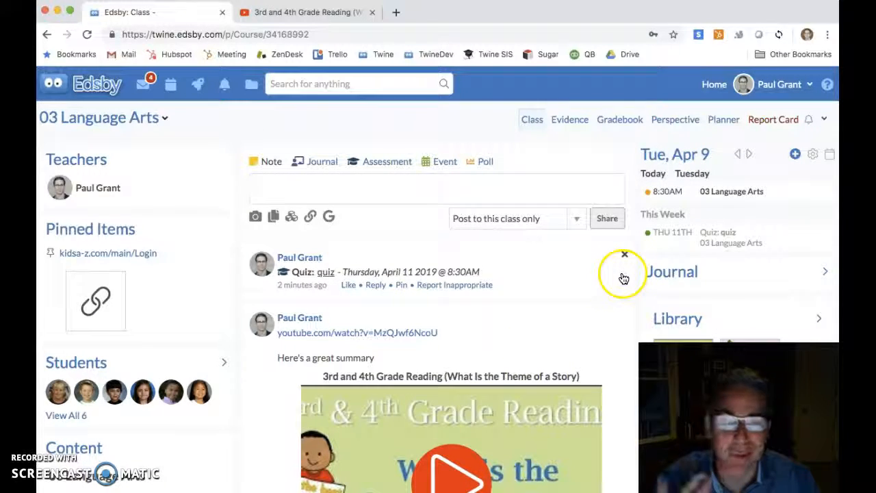
left_click(106, 89)
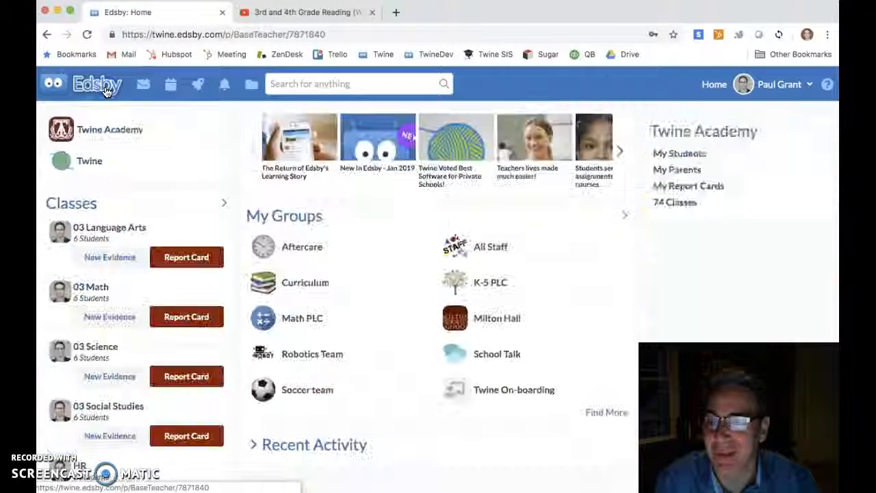
left_click(733, 182)
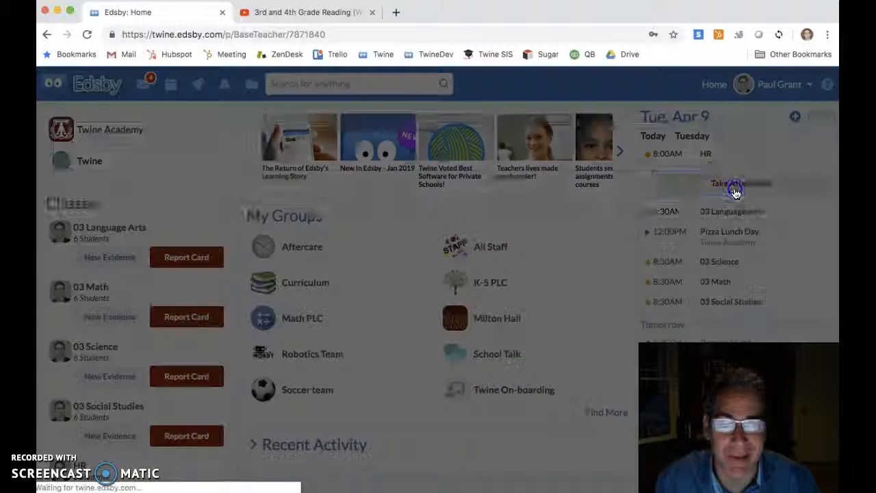
left_click(239, 274)
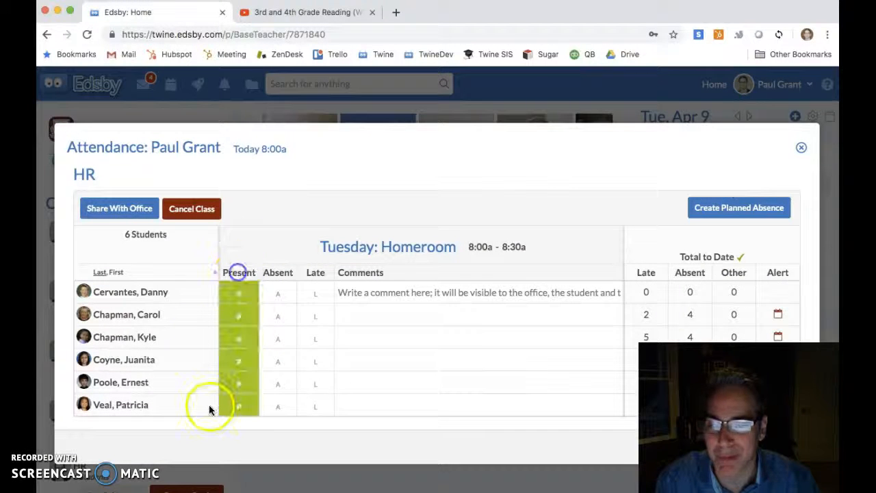
Mark the fifth student late, share the attendance with the office, and close the attendance window
left_click(307, 386)
left_click(119, 211)
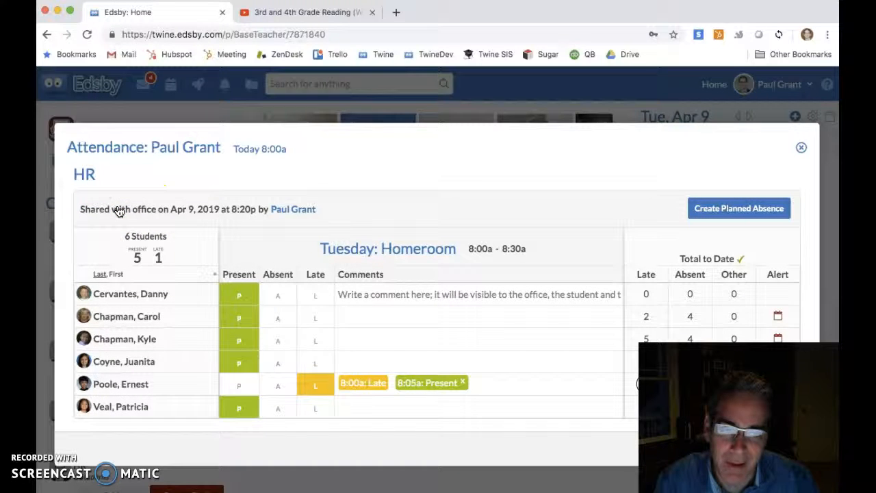
left_click(802, 148)
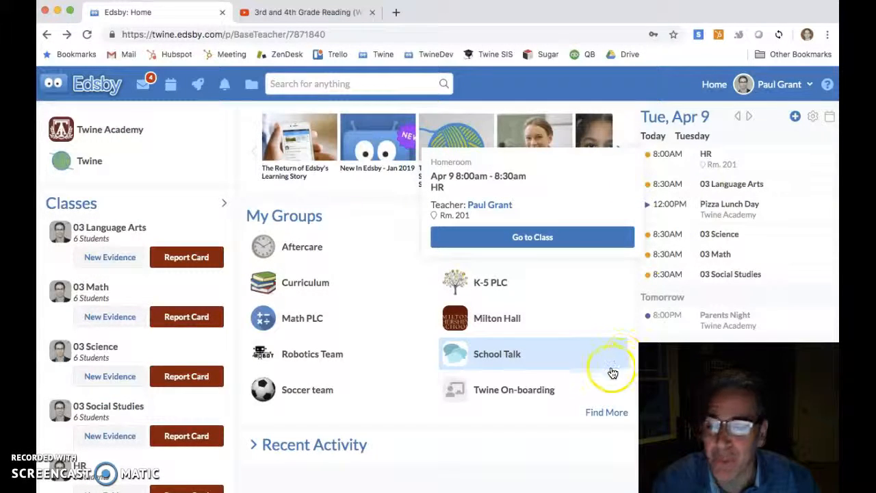